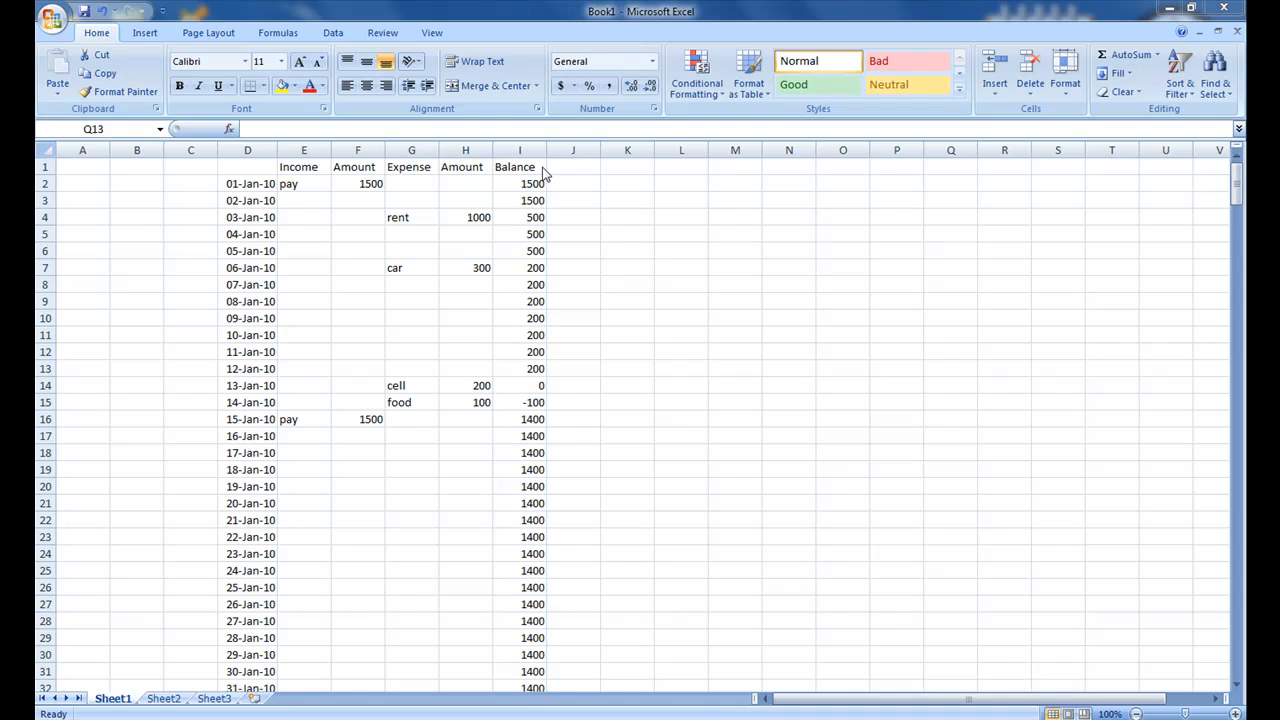
# - Look over the Balance column and its formulas down the budget sheet
pyautogui.click(574, 183)
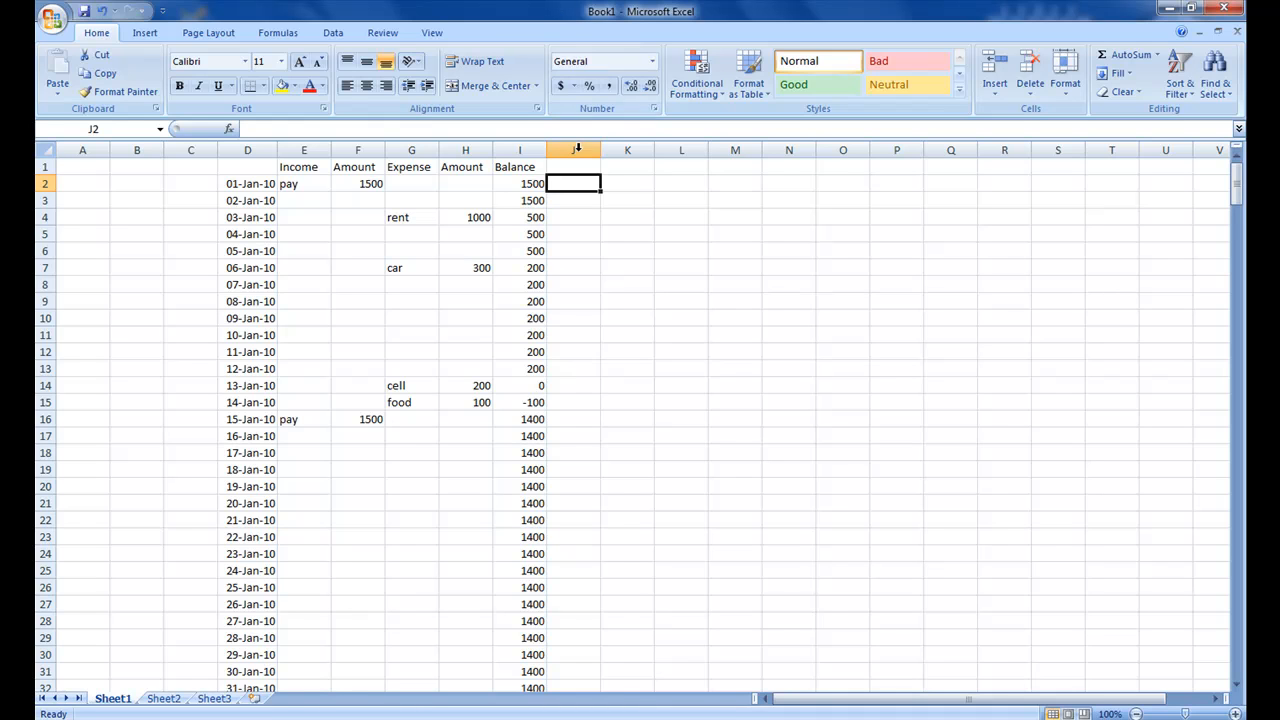
pyautogui.moveTo(535, 183); pyautogui.dragTo(535, 232)
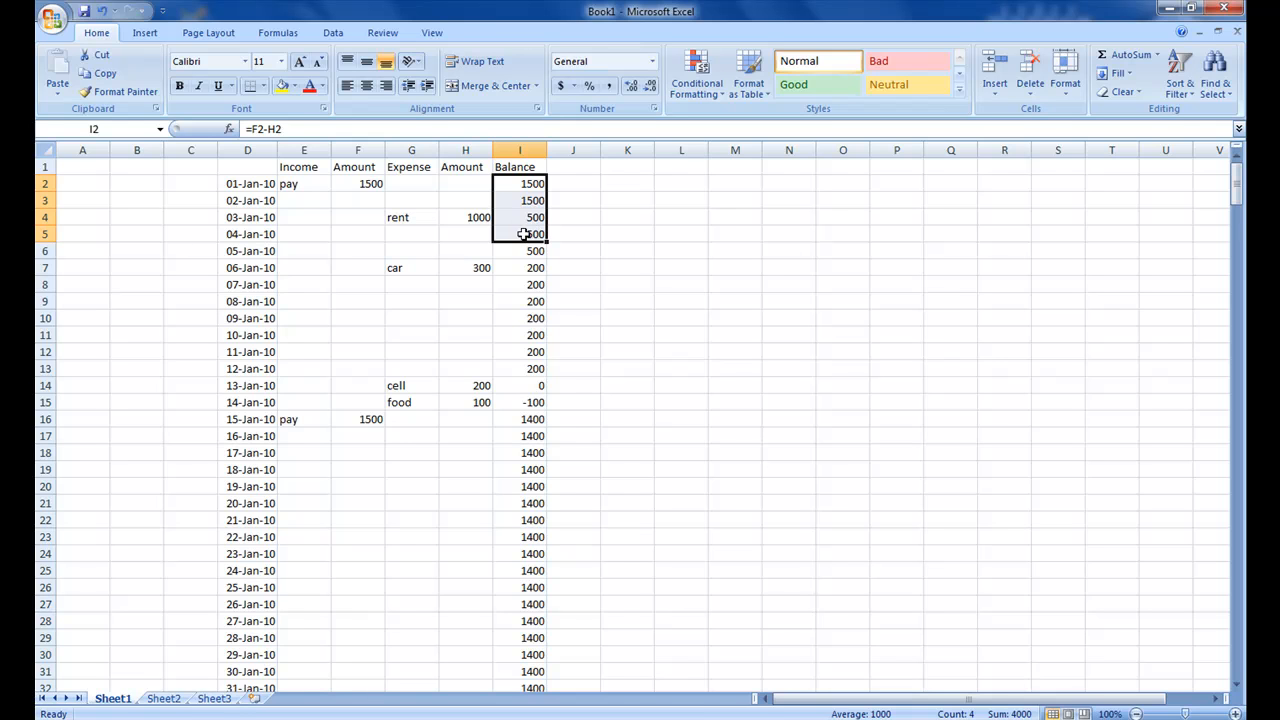
pyautogui.click(682, 297)
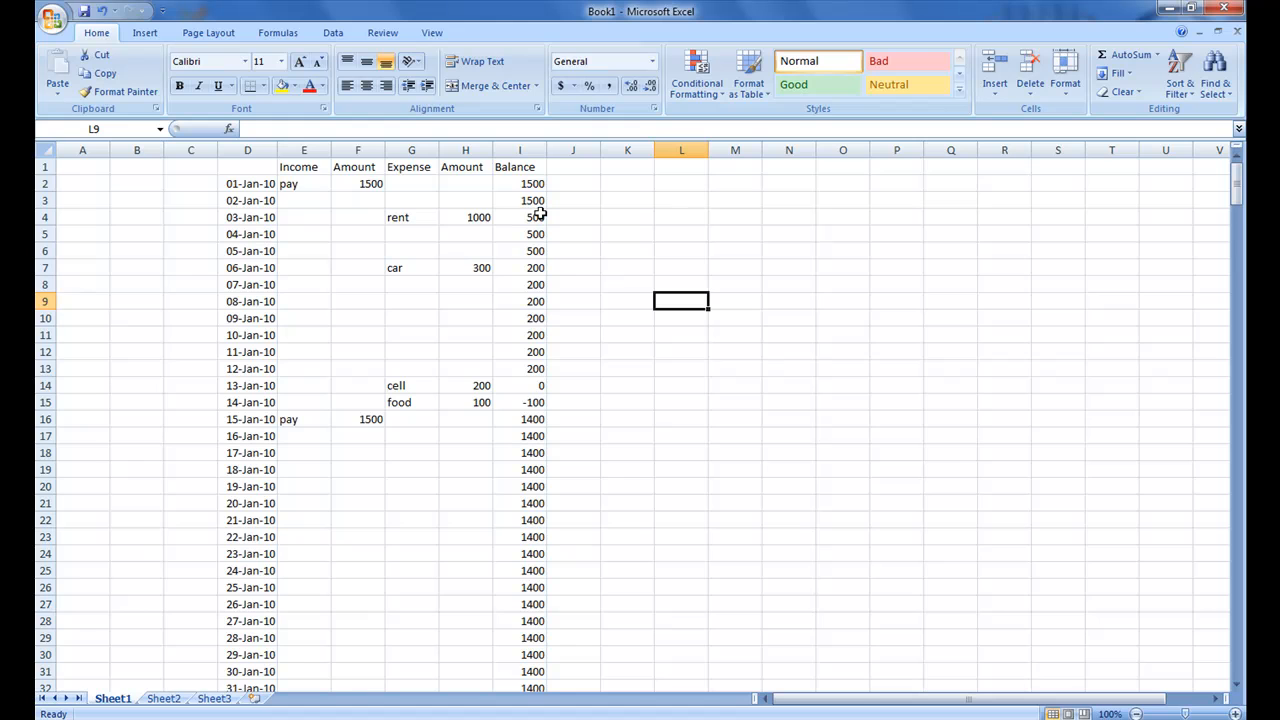
pyautogui.scroll(-20, 540, 213)
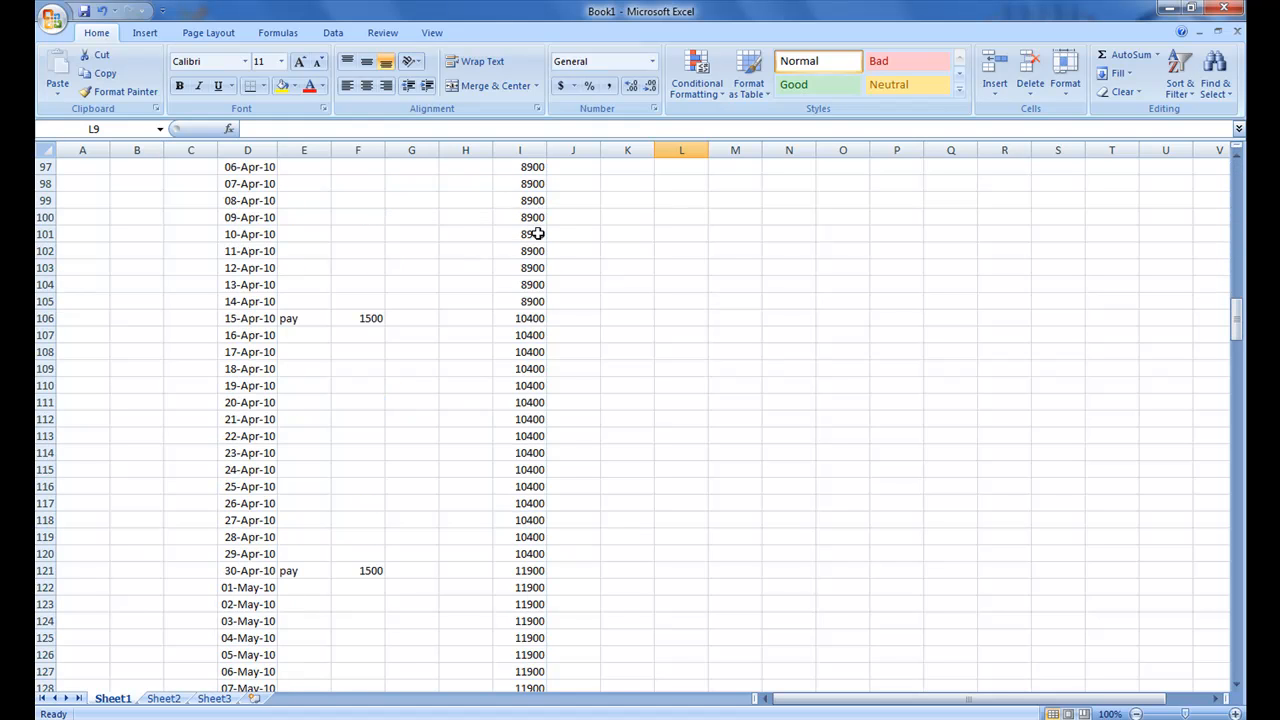
pyautogui.scroll(-5, 538, 233)
pyautogui.scroll(20, 538, 233)
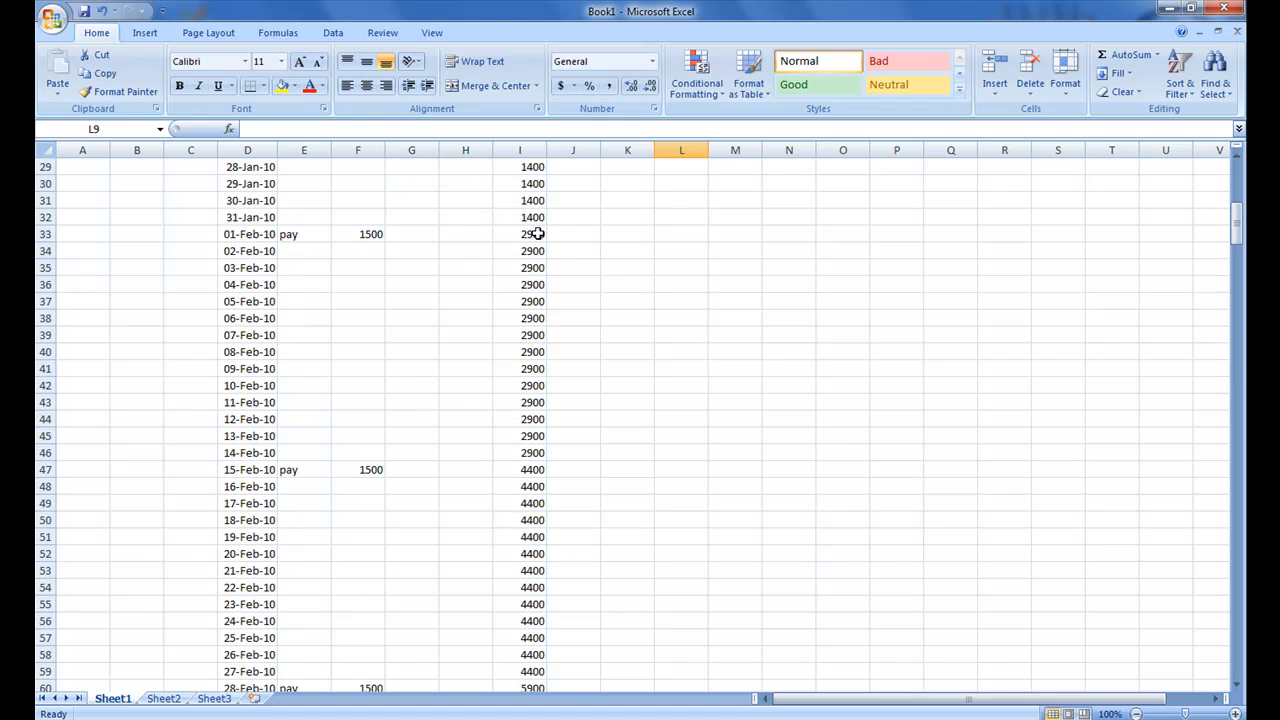
pyautogui.scroll(3, 538, 233)
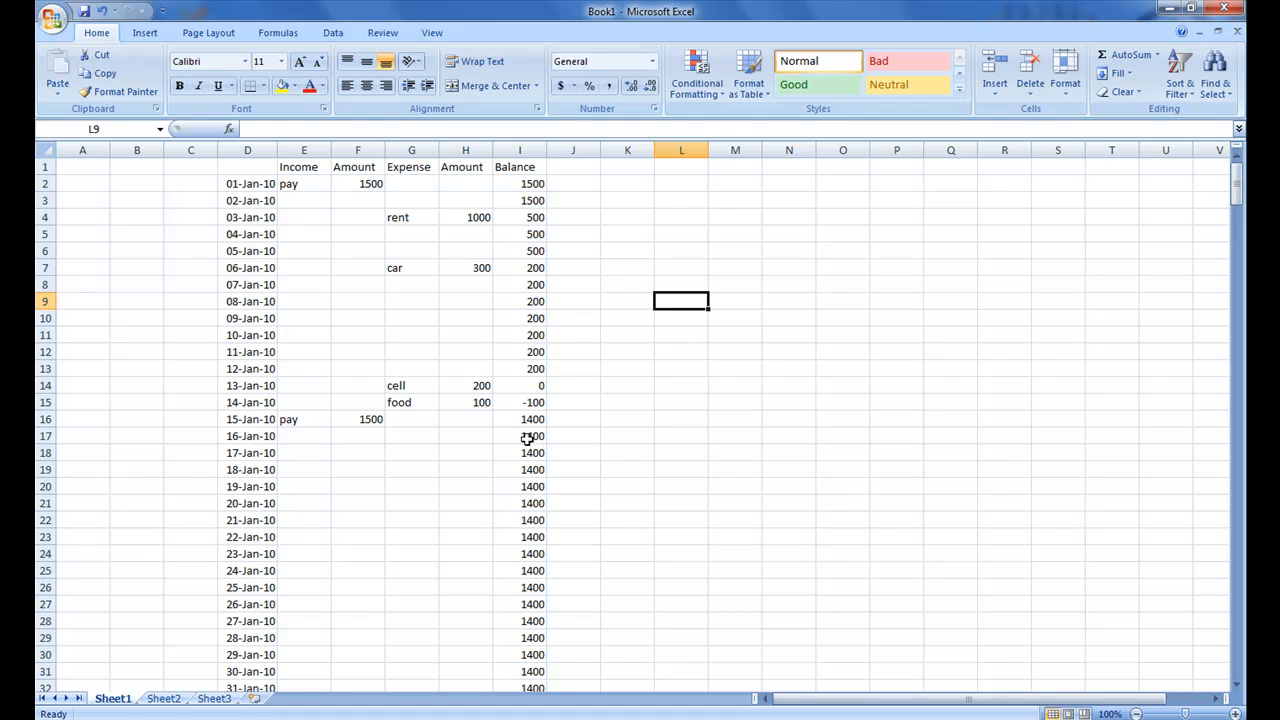
# - Start a Less Than highlight rule on the first Balance cell, I2, with the threshold set to 0
pyautogui.click(522, 184)
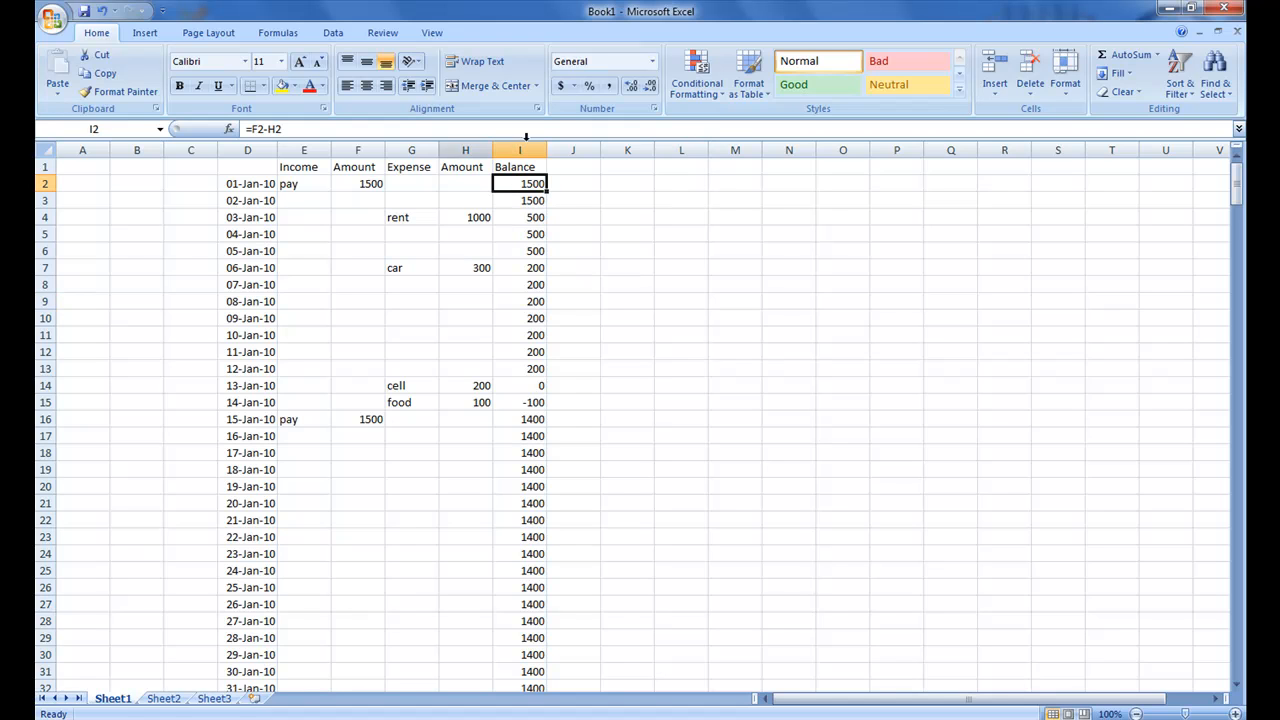
pyautogui.click(726, 101)
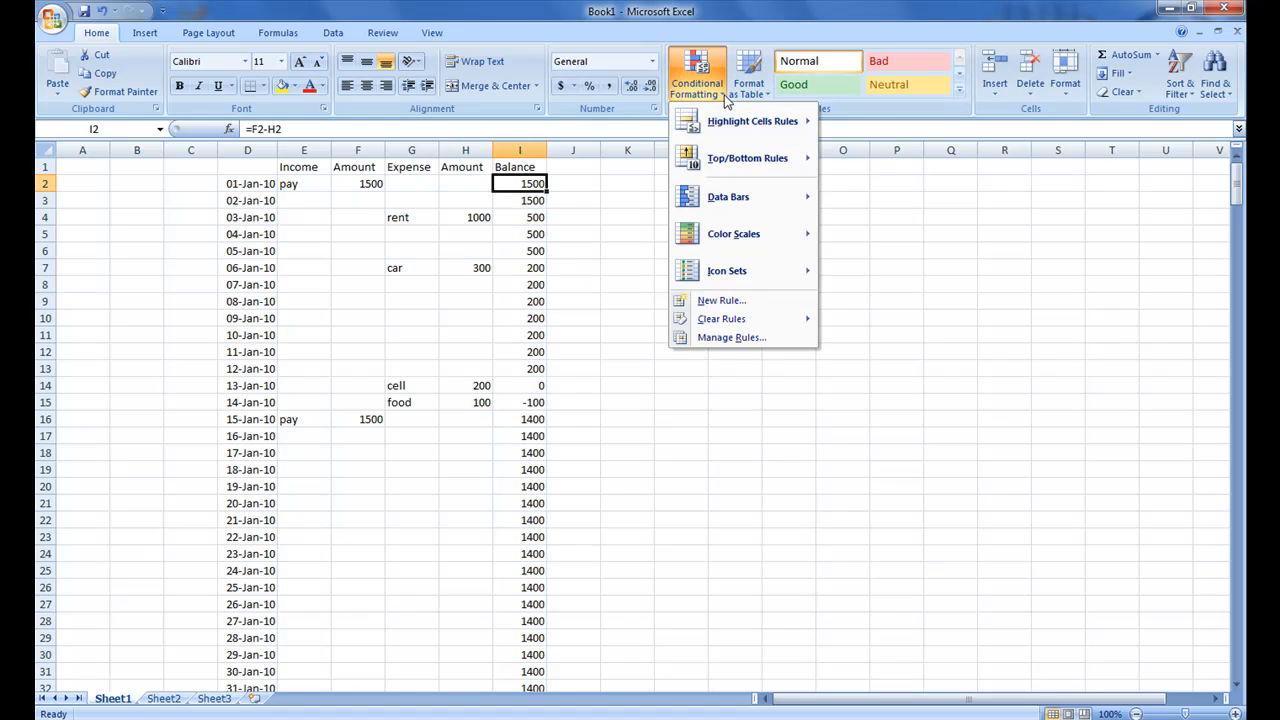
pyautogui.moveTo(711, 124)
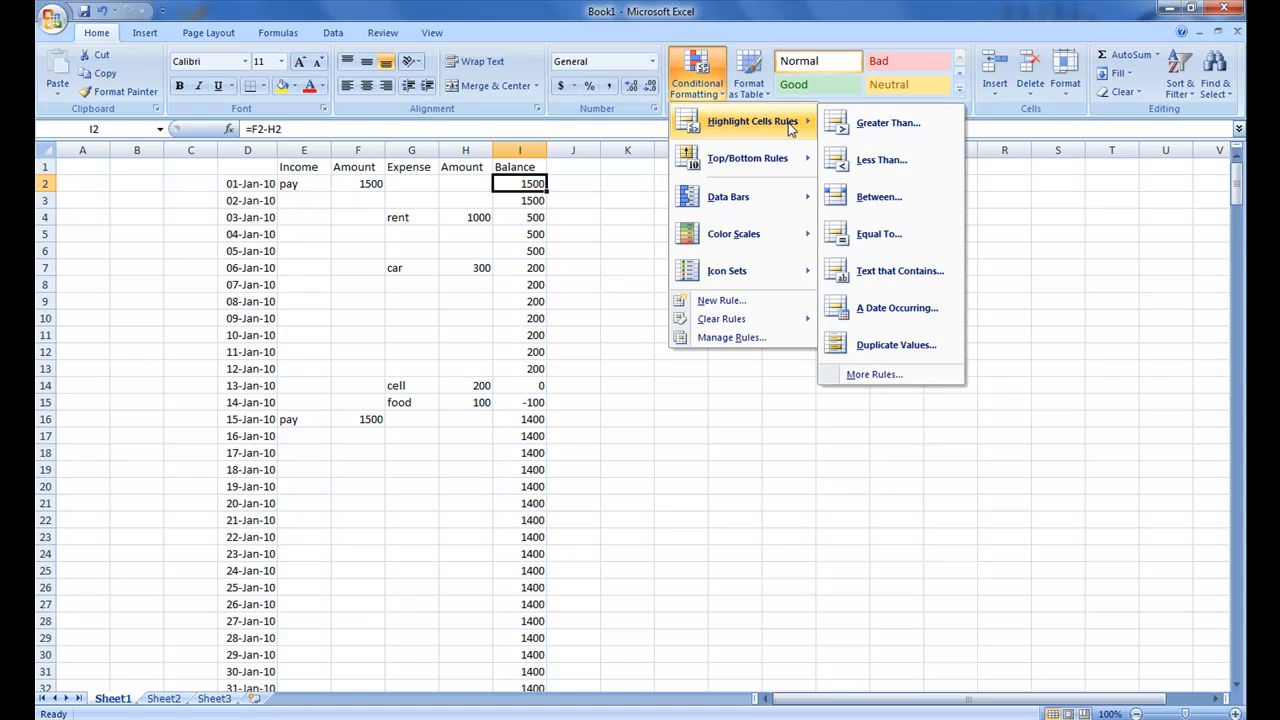
pyautogui.click(849, 166)
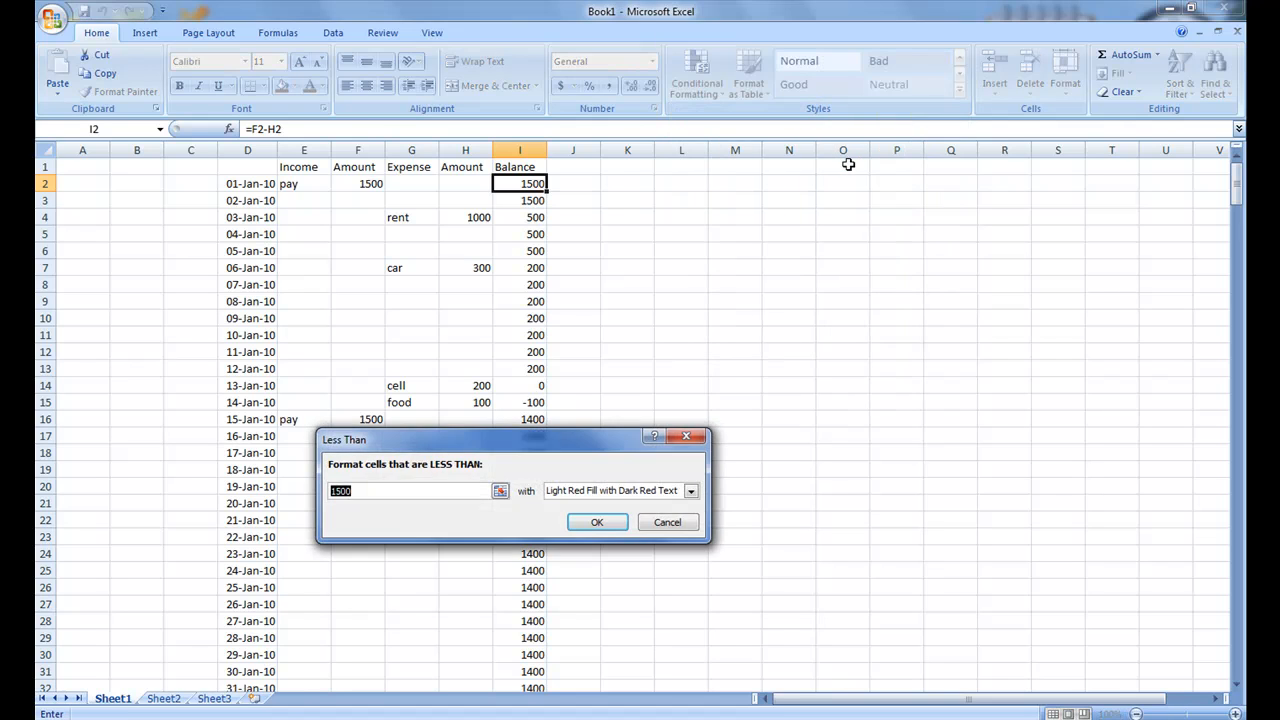
pyautogui.write('0')
# - Give the less-than-zero rule a custom format with red fill and white font, and apply it to I2
pyautogui.click(690, 491)
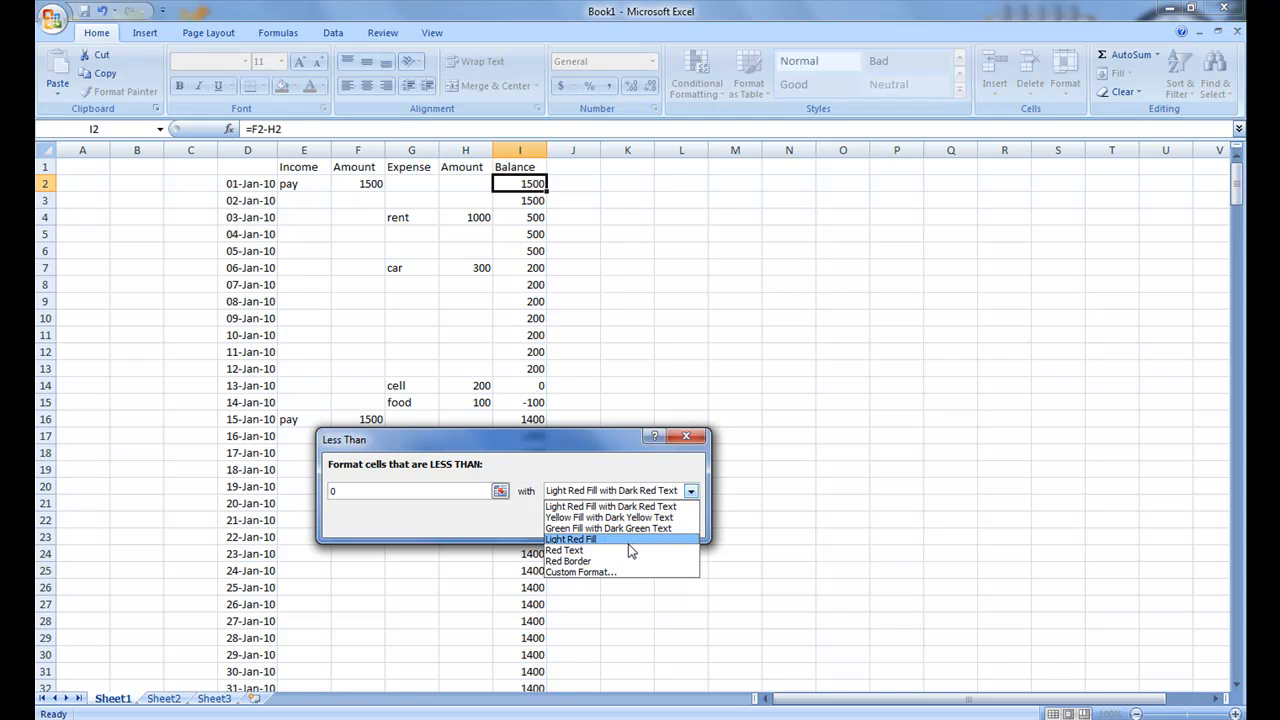
pyautogui.click(576, 574)
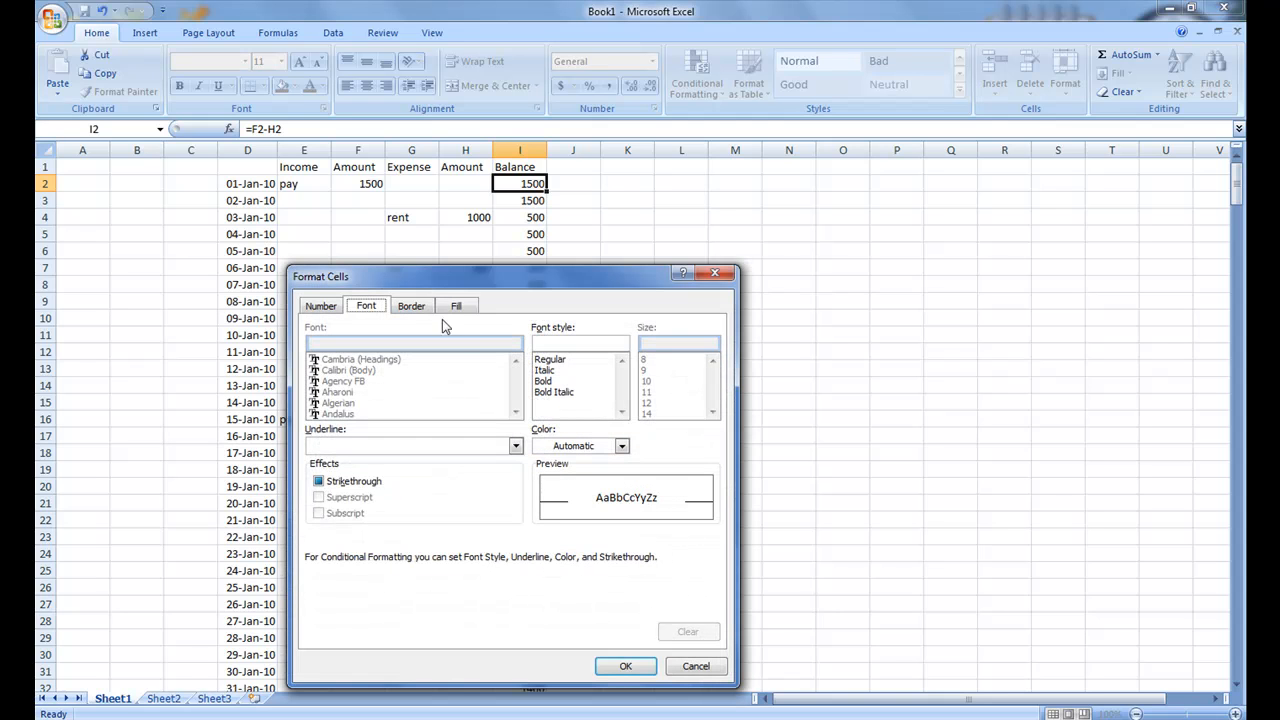
pyautogui.click(462, 310)
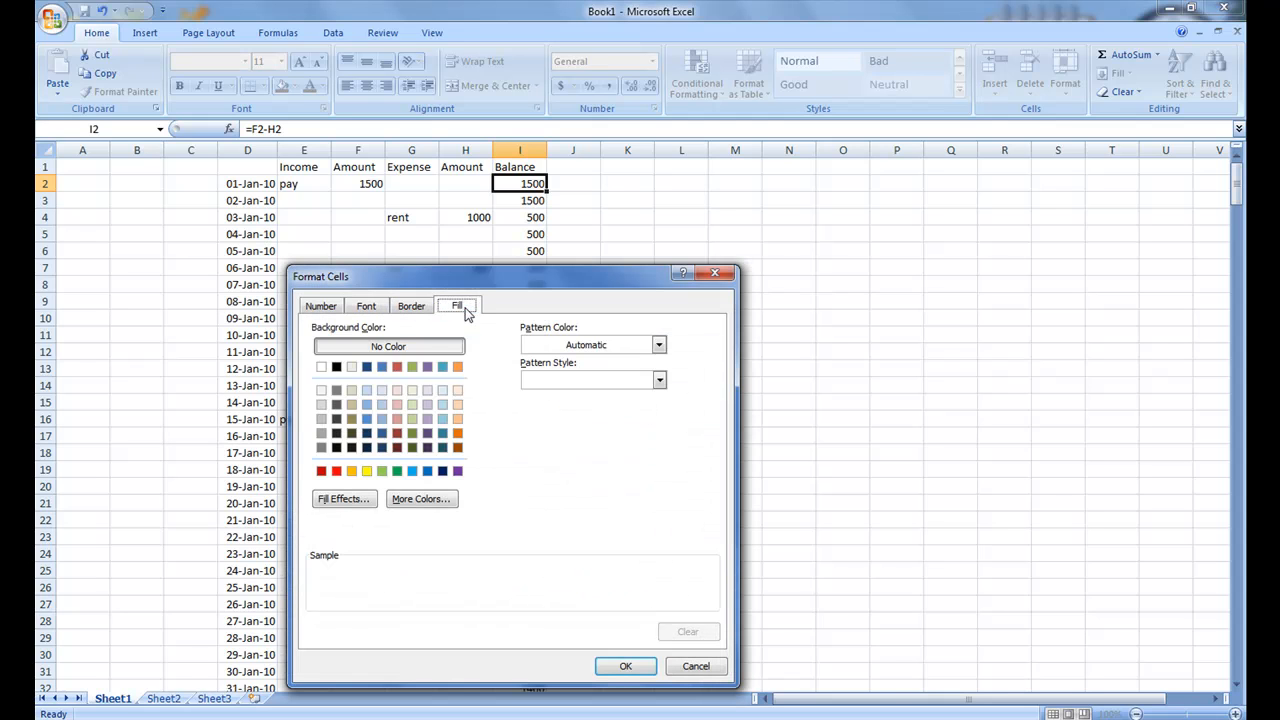
pyautogui.click(337, 472)
pyautogui.click(372, 307)
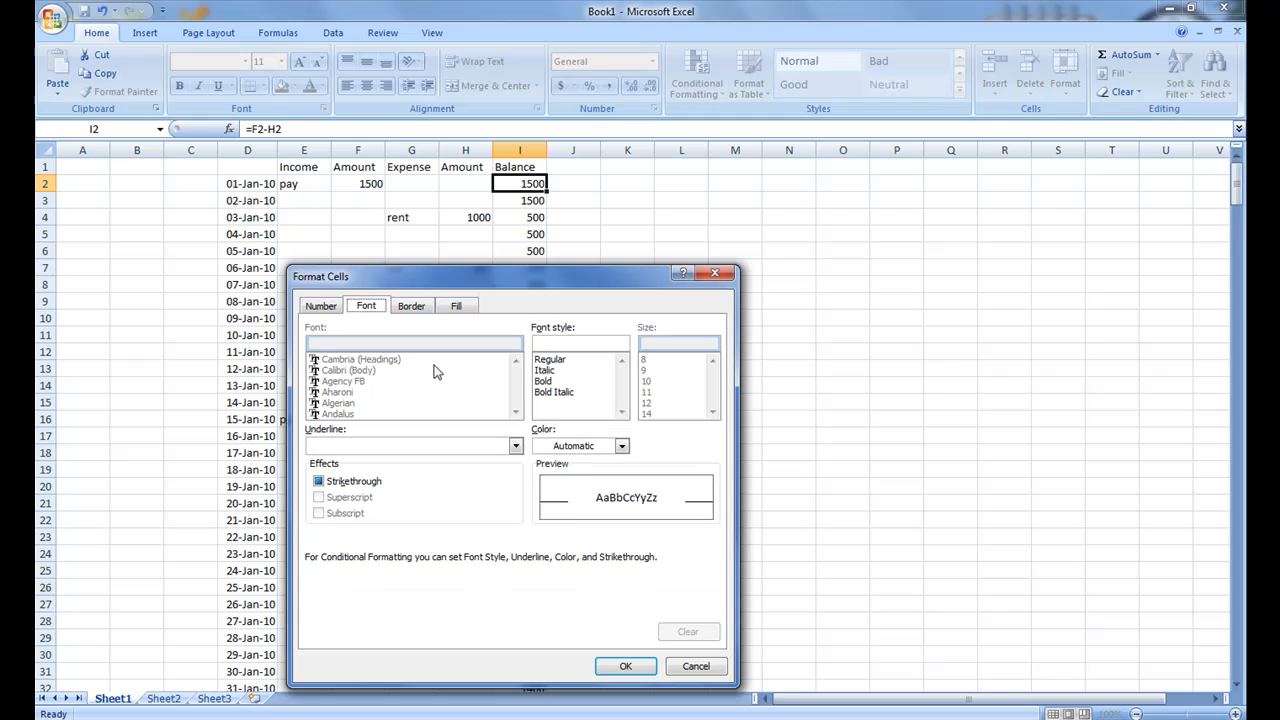
pyautogui.click(621, 446)
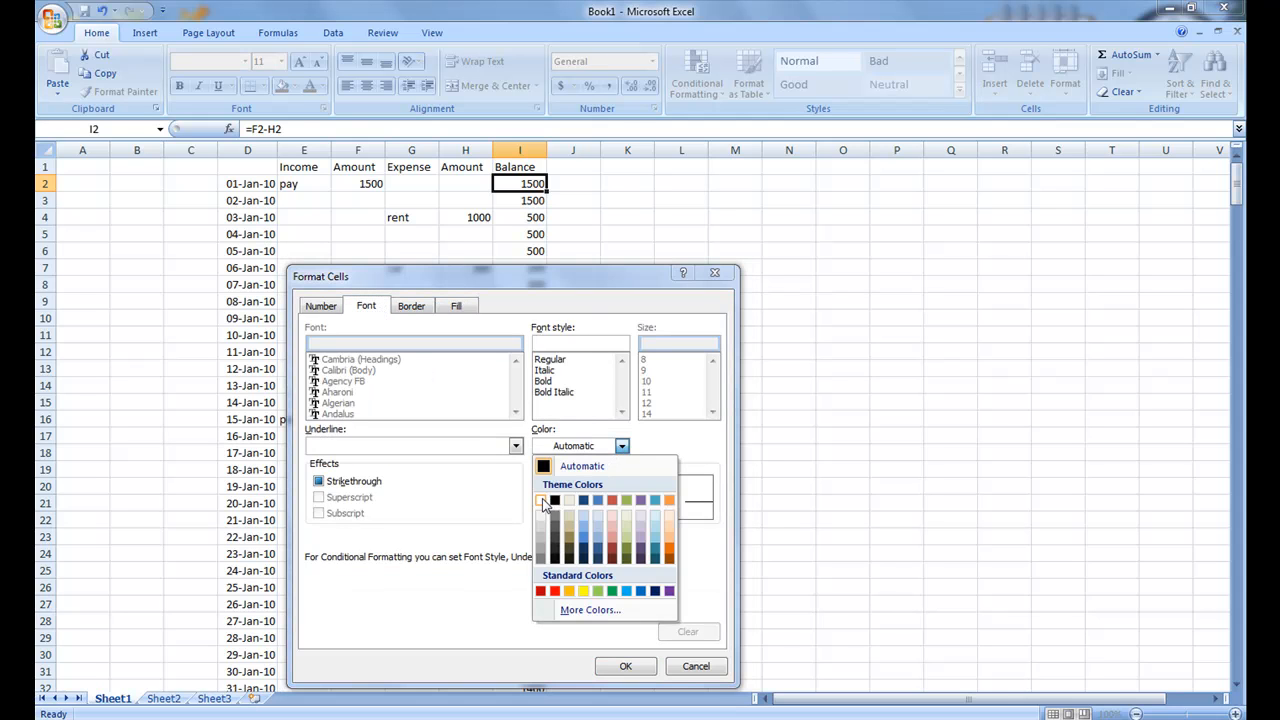
pyautogui.click(541, 501)
pyautogui.click(625, 666)
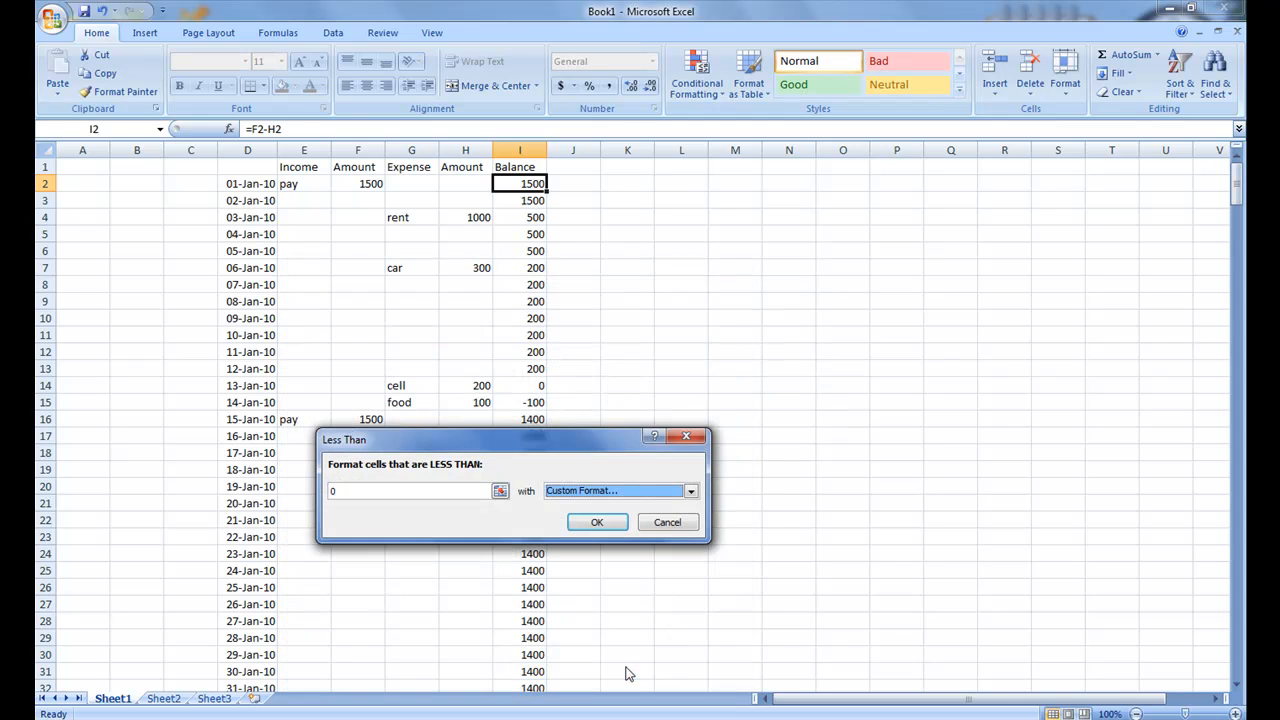
pyautogui.click(598, 523)
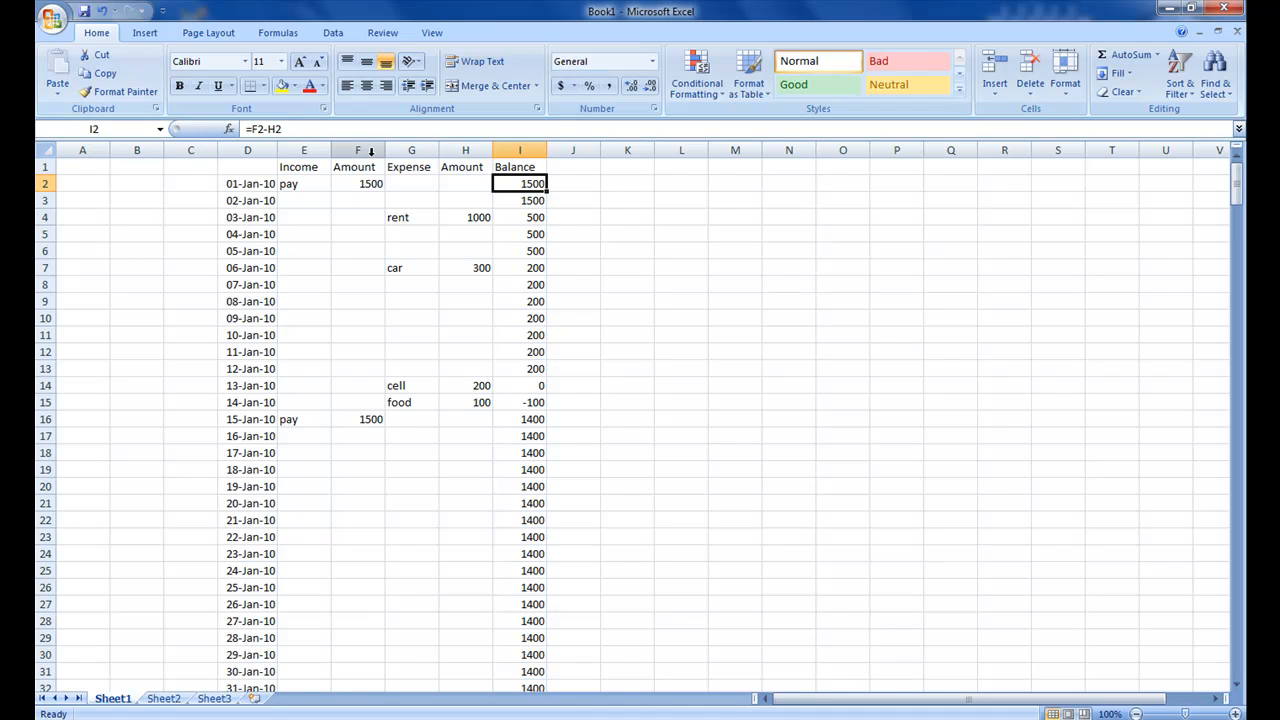
# - Copy the format of I2 to the rest of the Balance column, I3 to I366, with Format Painter and check the column
pyautogui.click(97, 100)
pyautogui.moveTo(527, 200)
pyautogui.mouseDown()
pyautogui.moveTo(520, 702)
pyautogui.moveTo(532, 716)
pyautogui.moveTo(545, 652)
pyautogui.mouseUp()
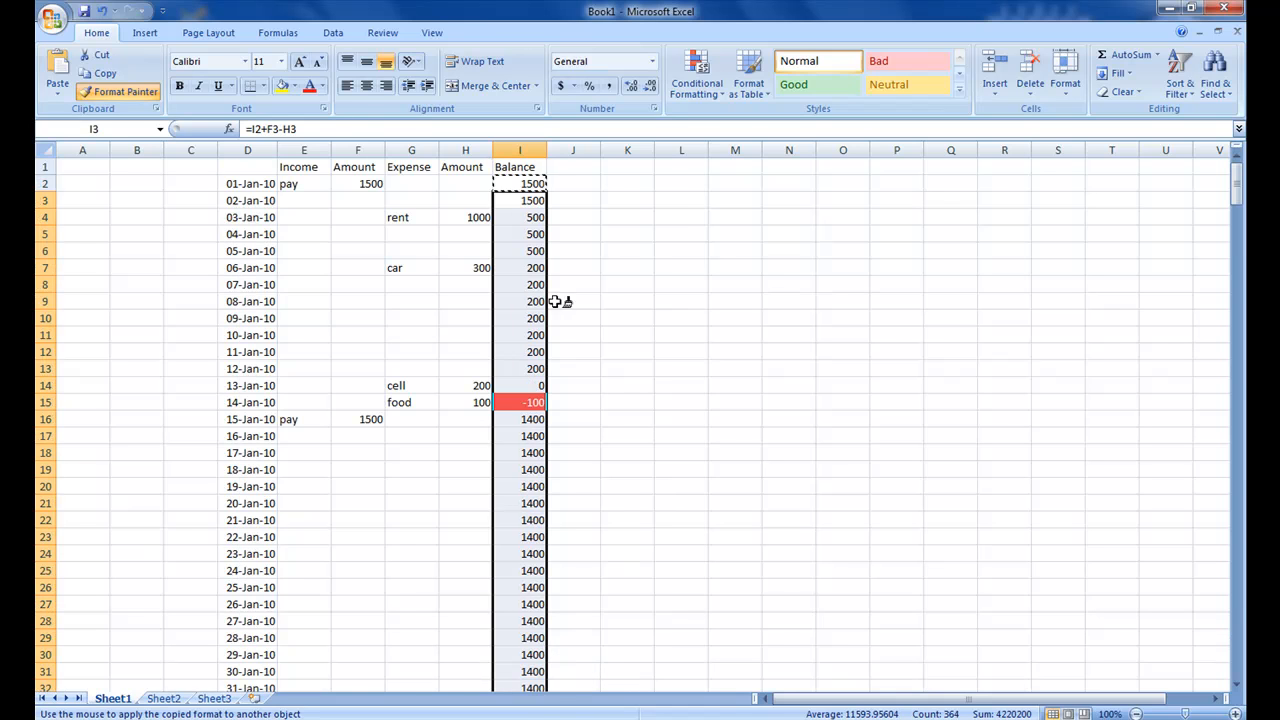
pyautogui.press('Escape')
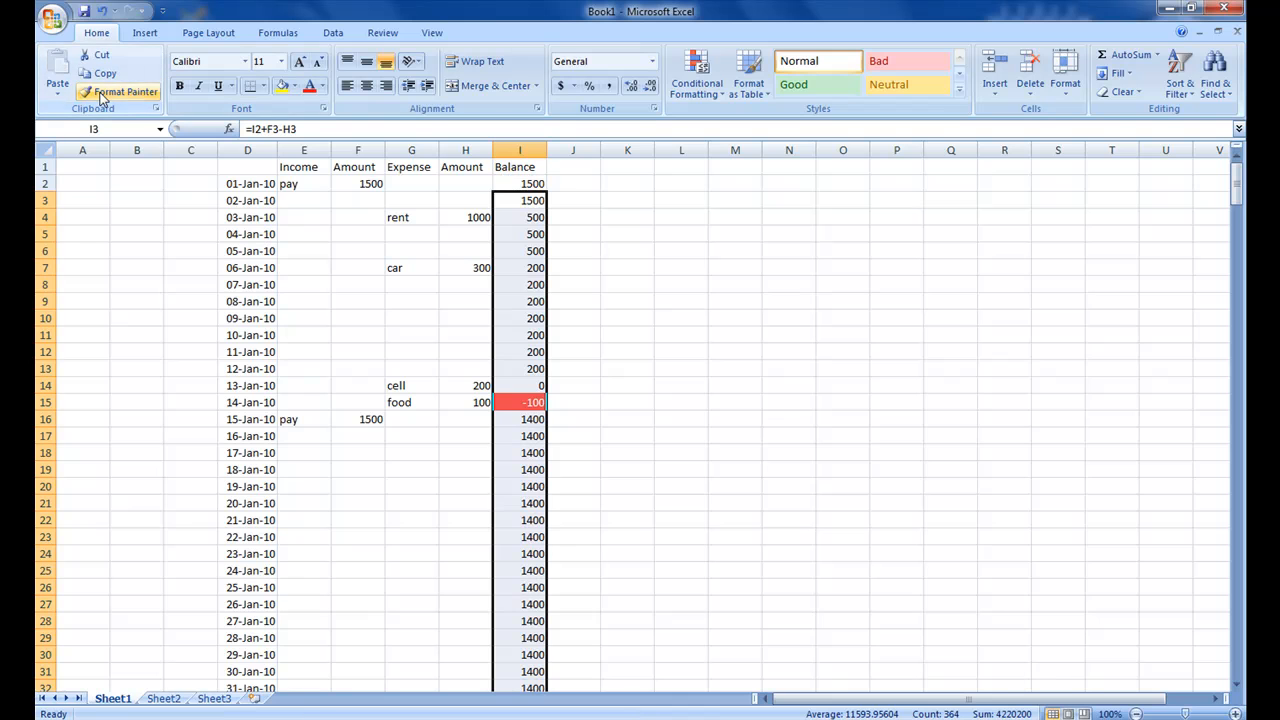
pyautogui.click(655, 406)
pyautogui.scroll(-11, 653, 404)
pyautogui.scroll(-20, 653, 404)
pyautogui.scroll(20, 653, 404)
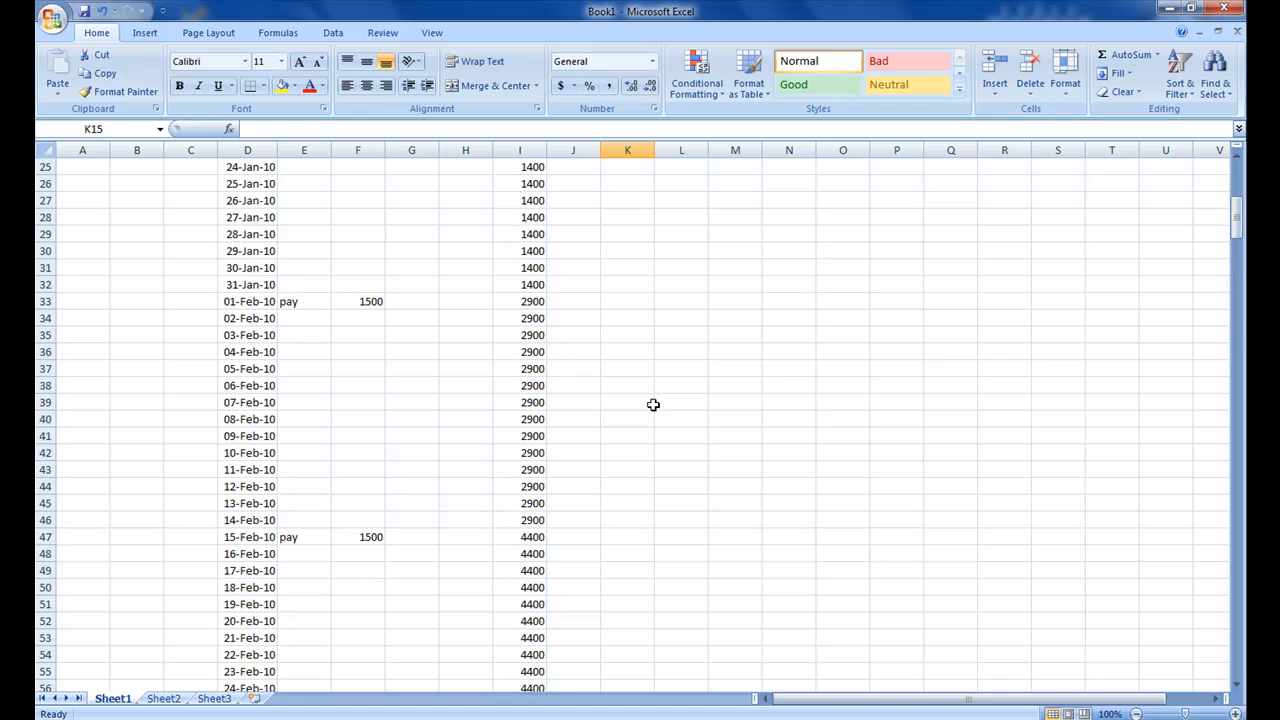
pyautogui.scroll(8, 653, 404)
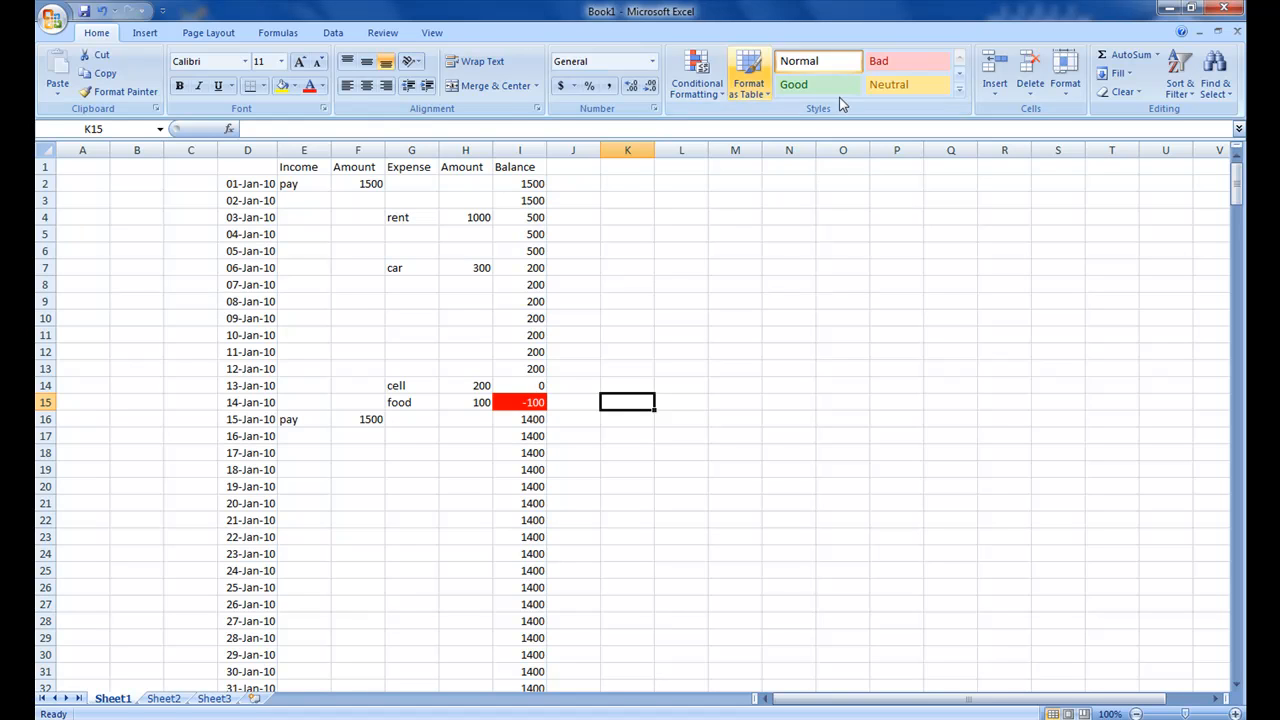
# - Add a date-occurring rule for Today to the dates in D2:D366, using Green Fill with Dark Green Text
pyautogui.moveTo(255, 186); pyautogui.dragTo(255, 652)
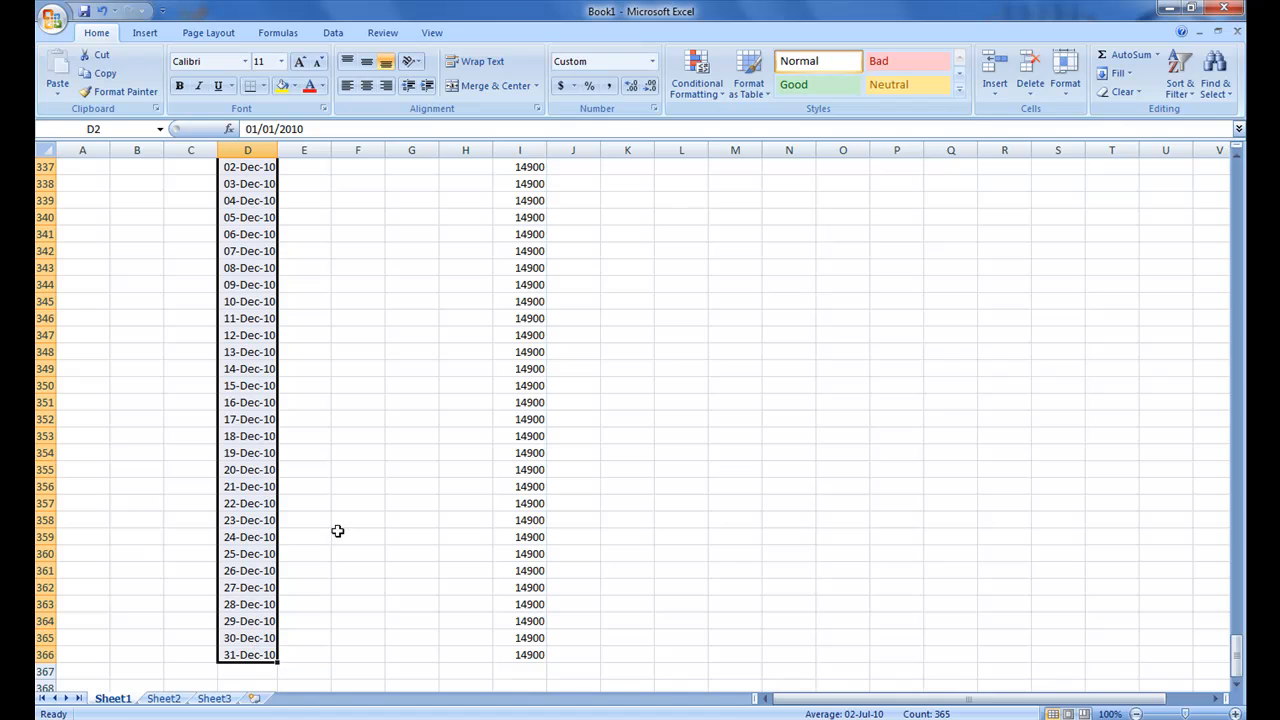
pyautogui.click(723, 94)
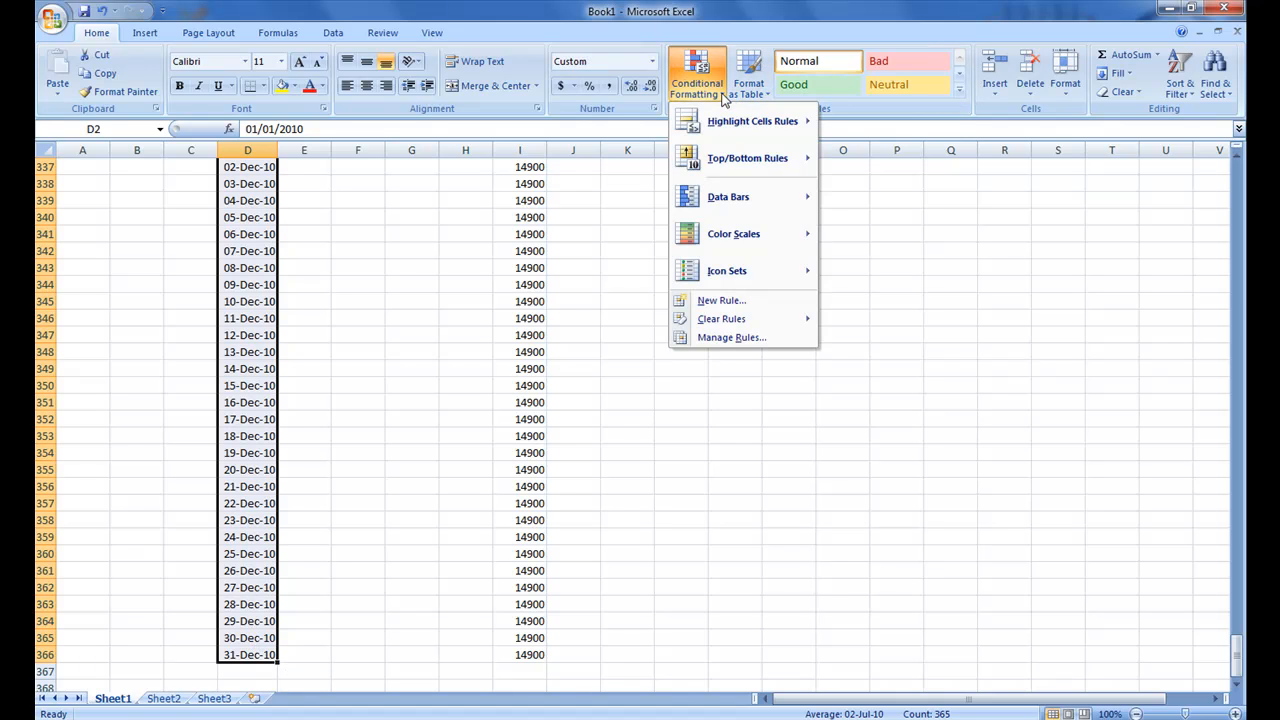
pyautogui.moveTo(800, 123)
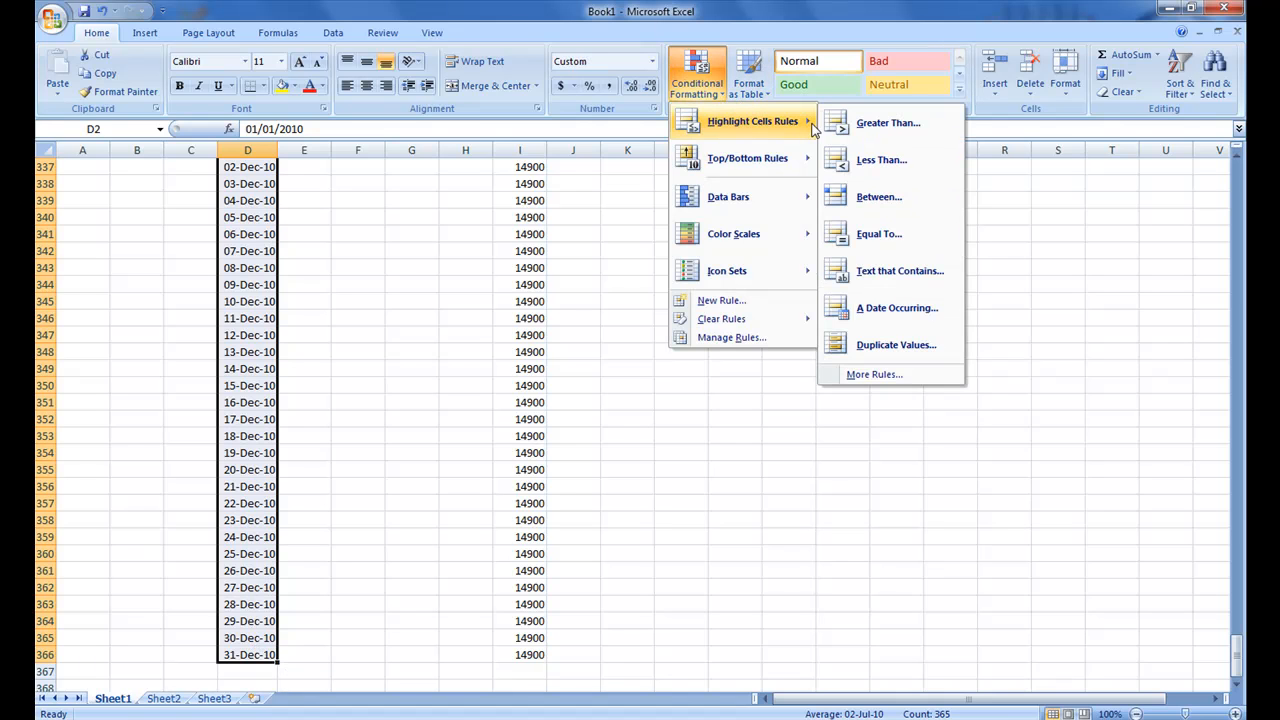
pyautogui.click(849, 312)
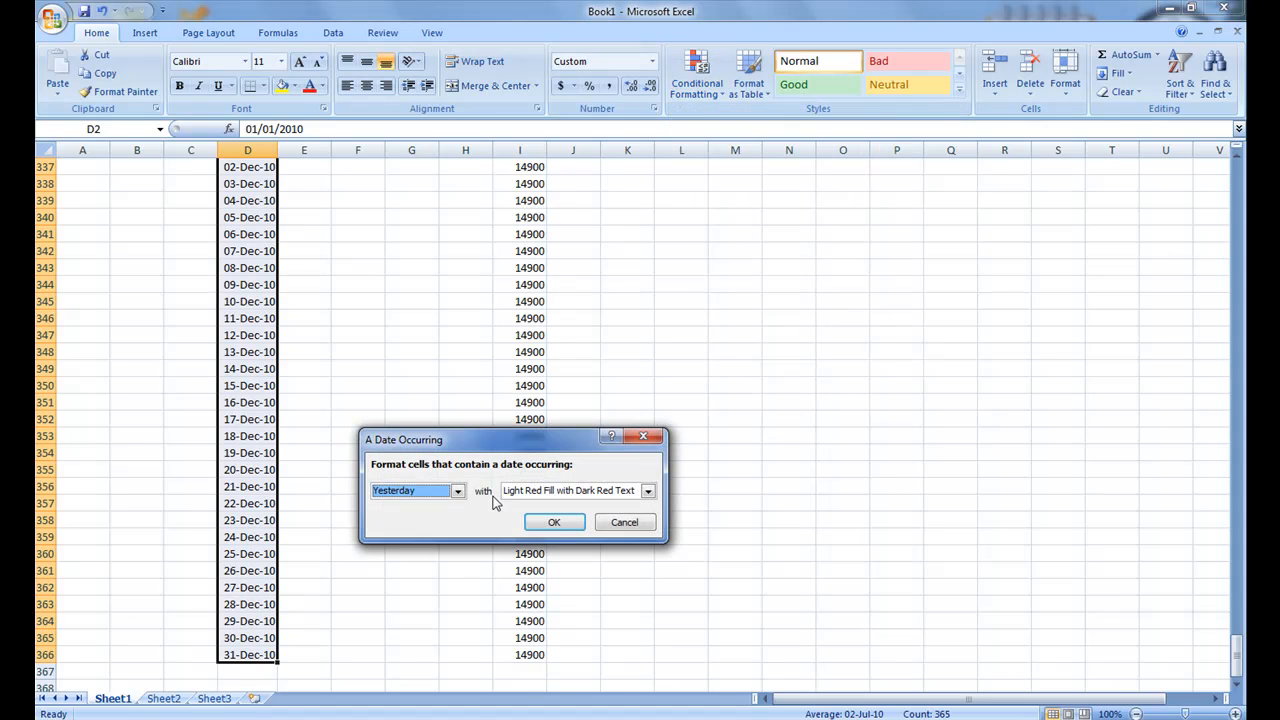
pyautogui.click(457, 491)
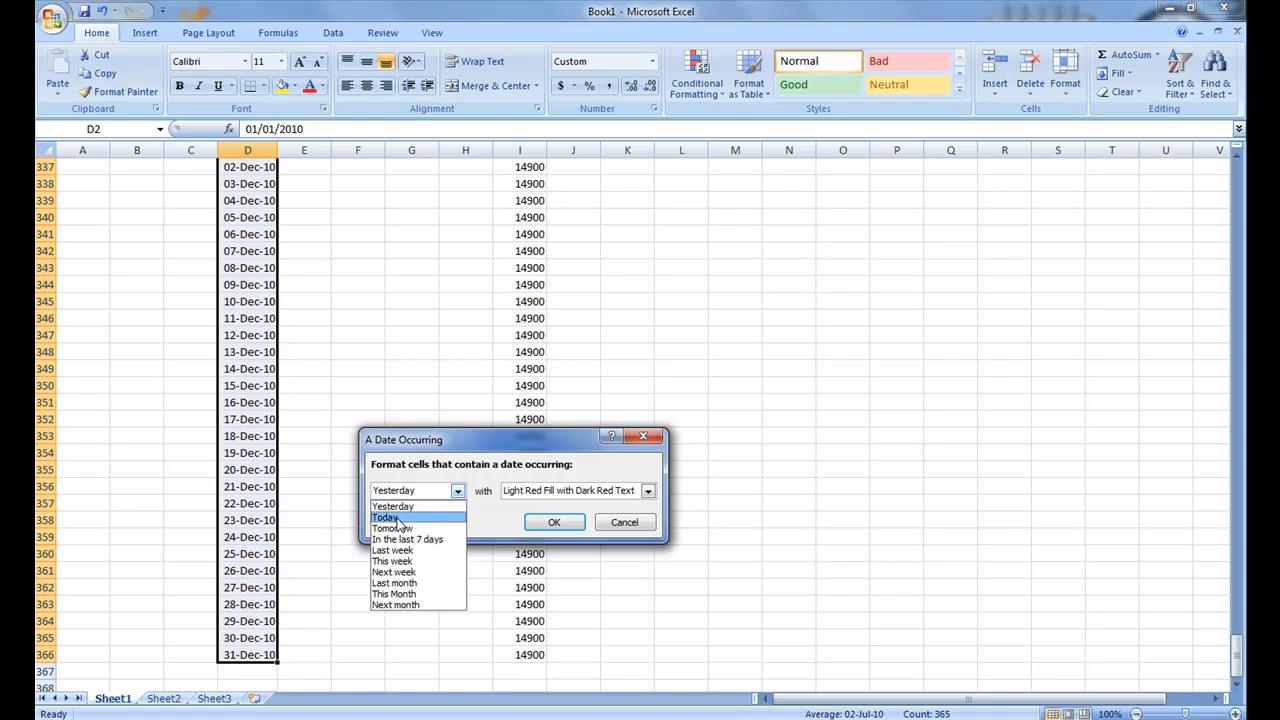
pyautogui.click(405, 518)
pyautogui.click(648, 491)
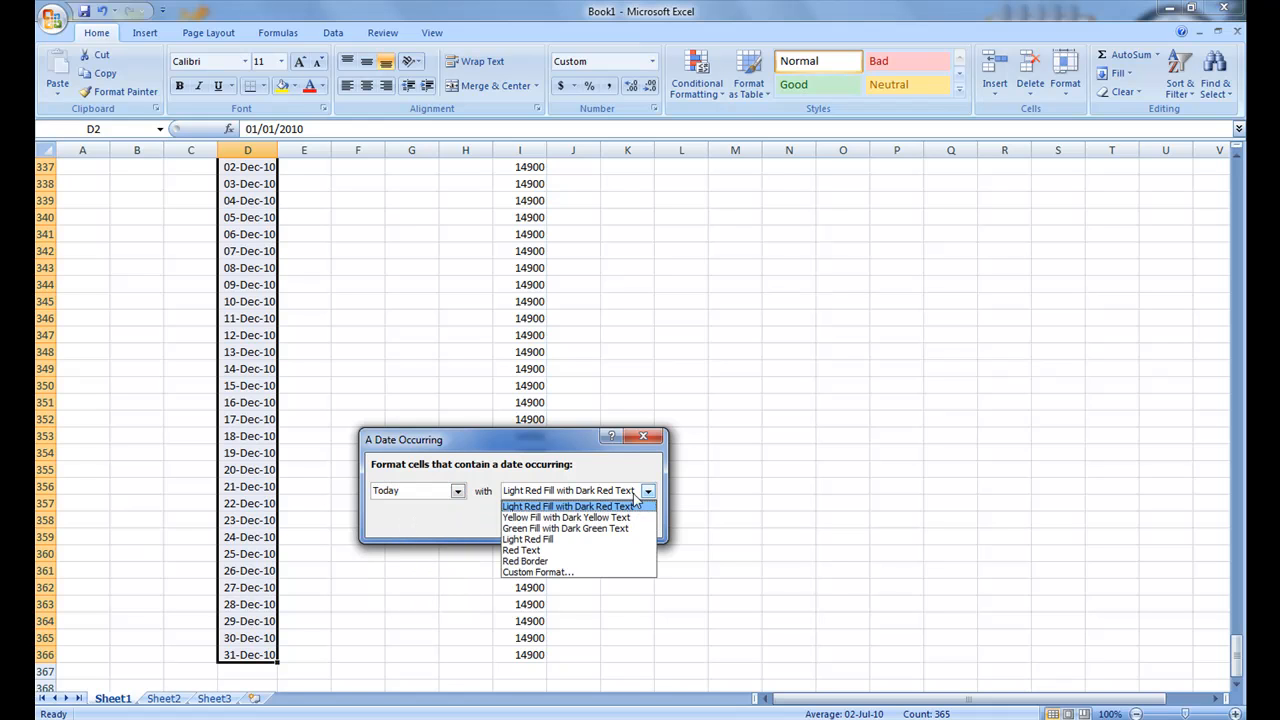
pyautogui.click(547, 530)
pyautogui.click(556, 524)
# - Review the highlighting in the date and Balance columns, closing the antivirus notice that covers the sheet
pyautogui.scroll(19, 600, 505)
pyautogui.scroll(20, 607, 495)
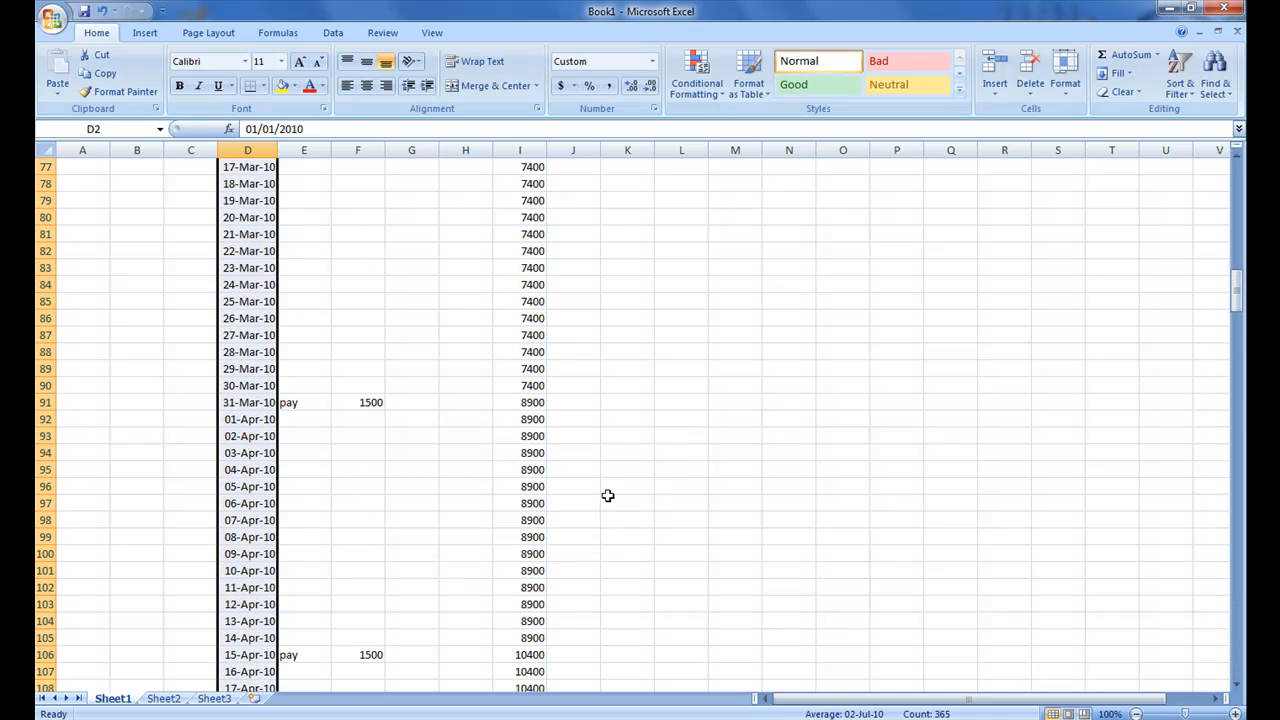
pyautogui.scroll(16, 607, 495)
pyautogui.scroll(3, 607, 494)
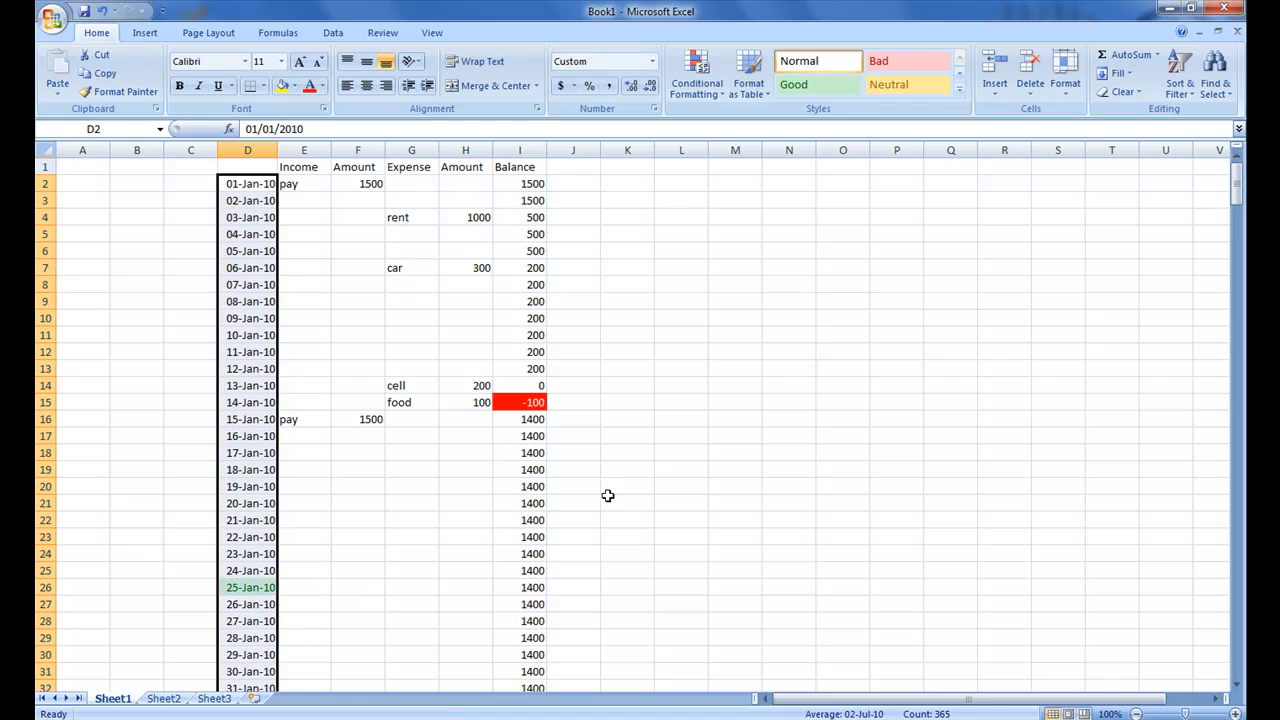
pyautogui.scroll(-2, 440, 495)
pyautogui.click(382, 502)
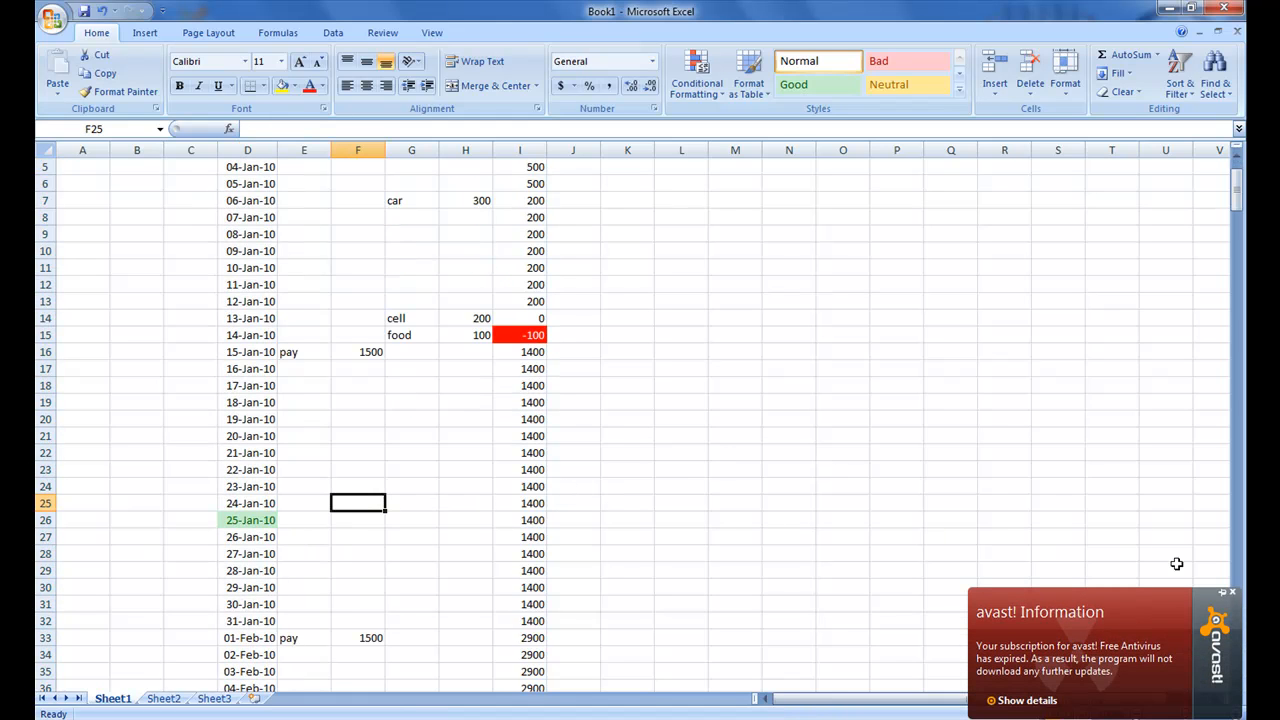
pyautogui.click(1232, 593)
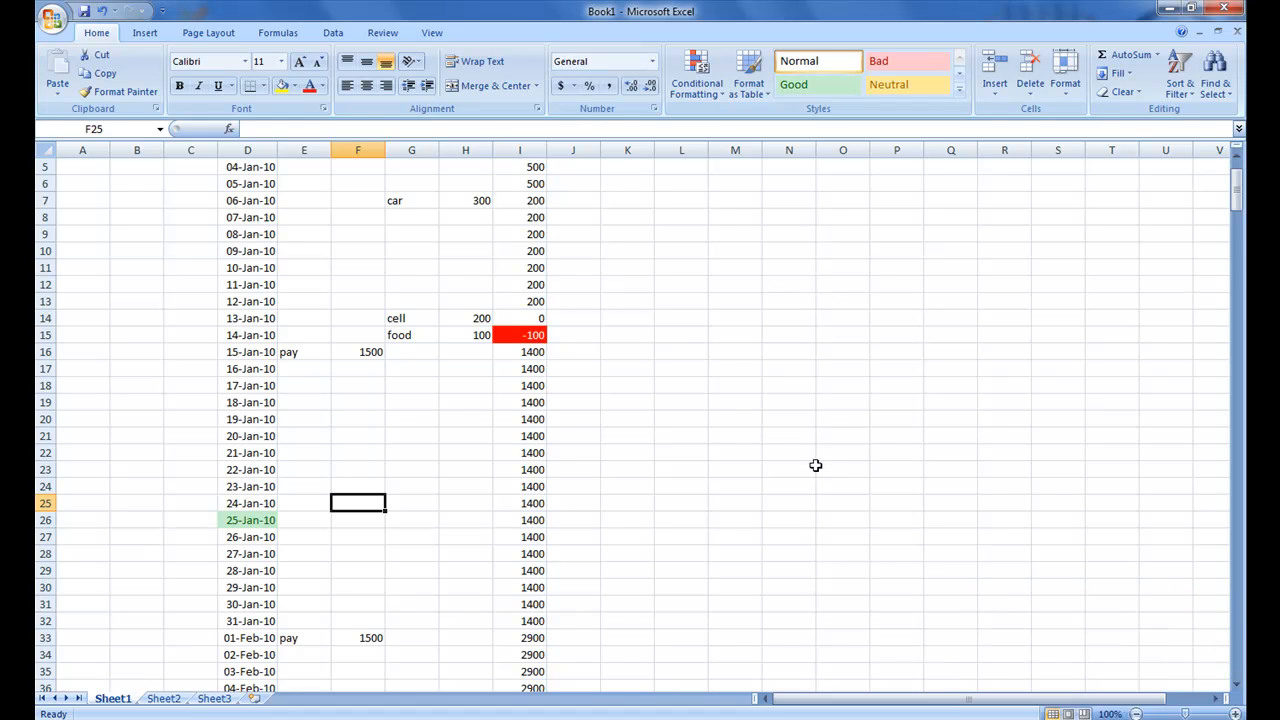
pyautogui.scroll(-7, 815, 465)
pyautogui.scroll(8, 815, 465)
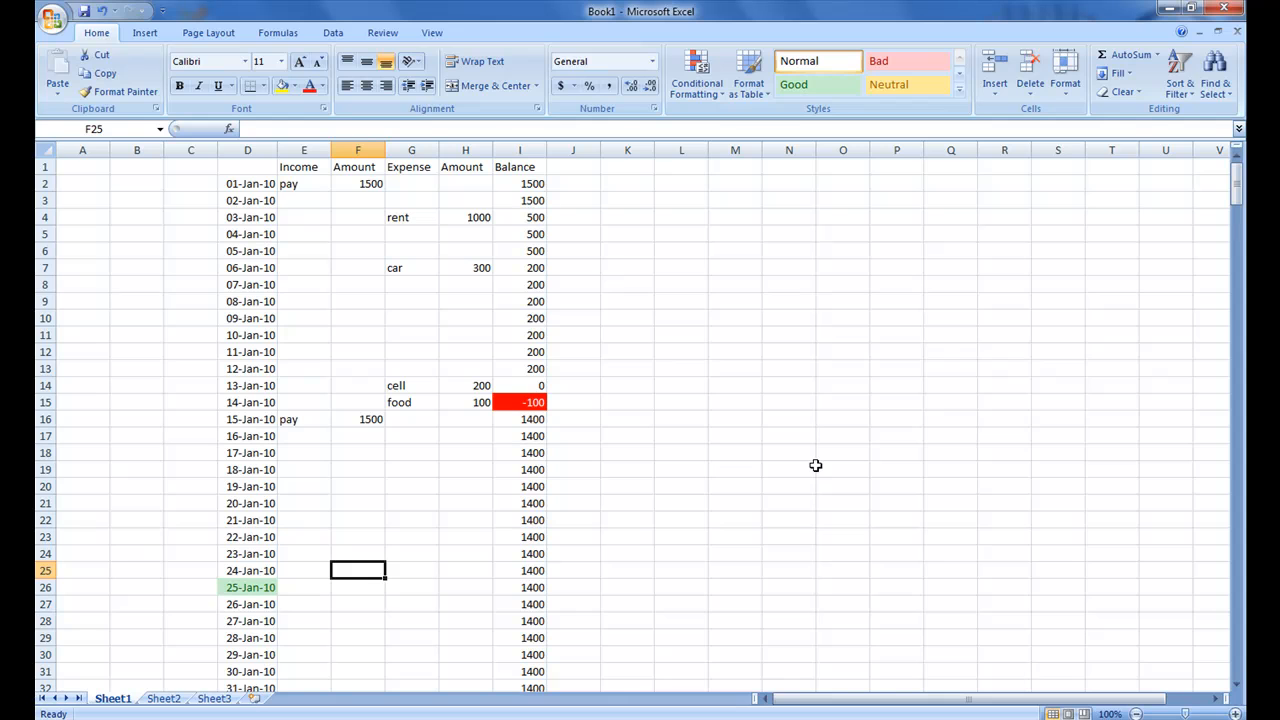